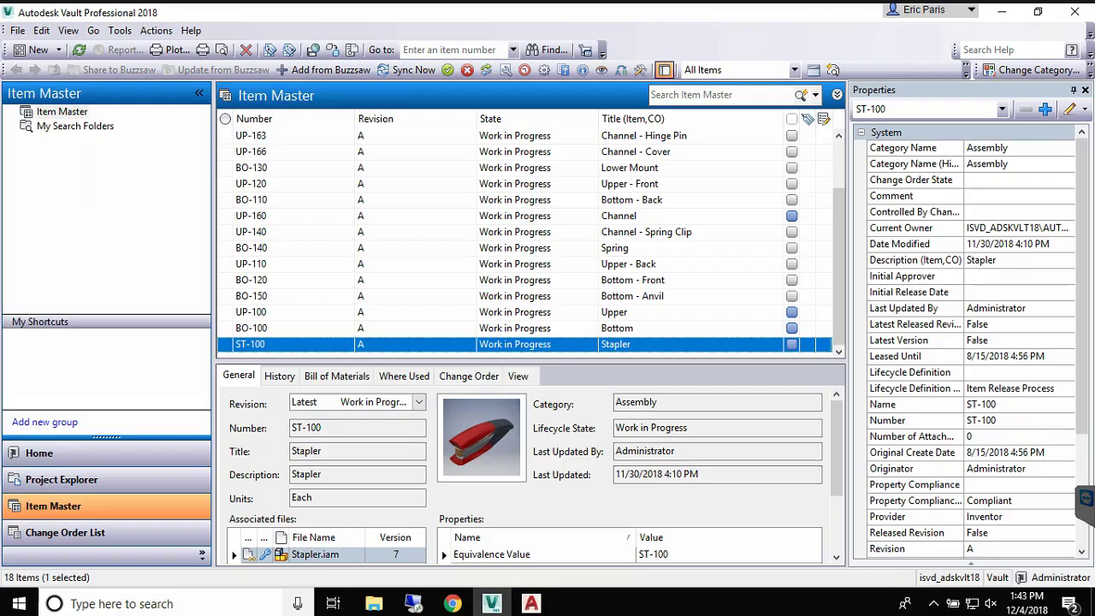
# - Check the CAD integration options and configuration builder unchanged, then launch the ST-100 Integration Dashboard
pyautogui.click(546, 72)
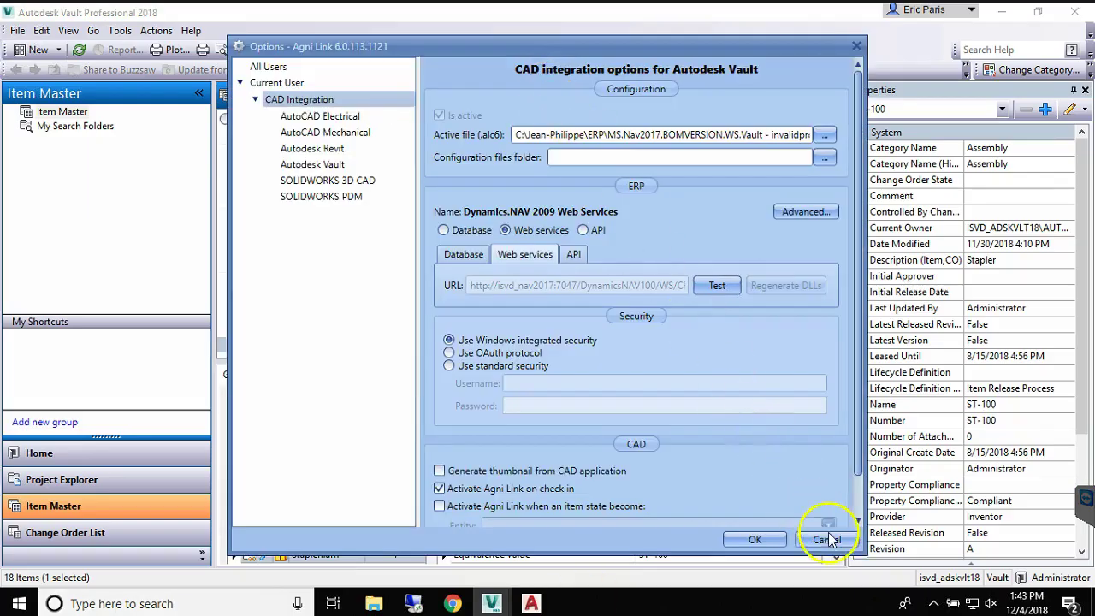
pyautogui.scroll(-1, 859, 511)
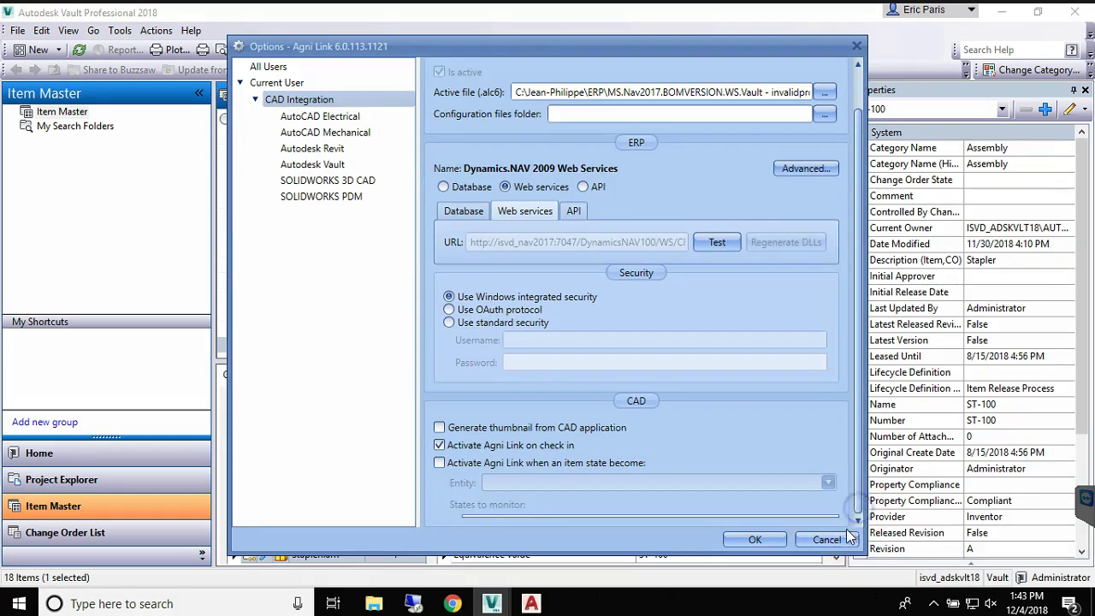
pyautogui.click(827, 539)
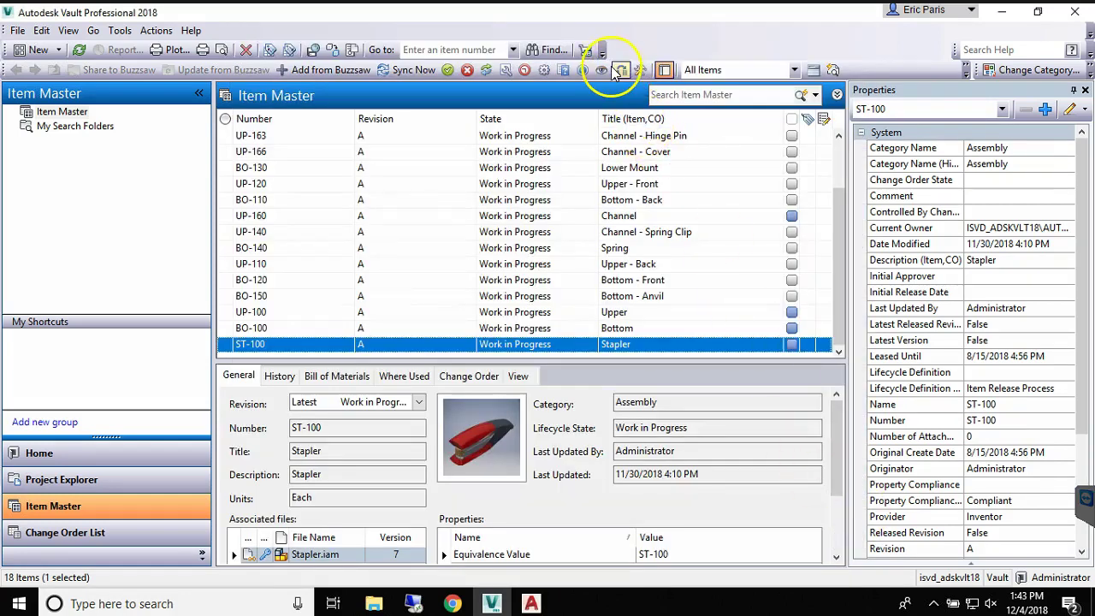
pyautogui.click(641, 70)
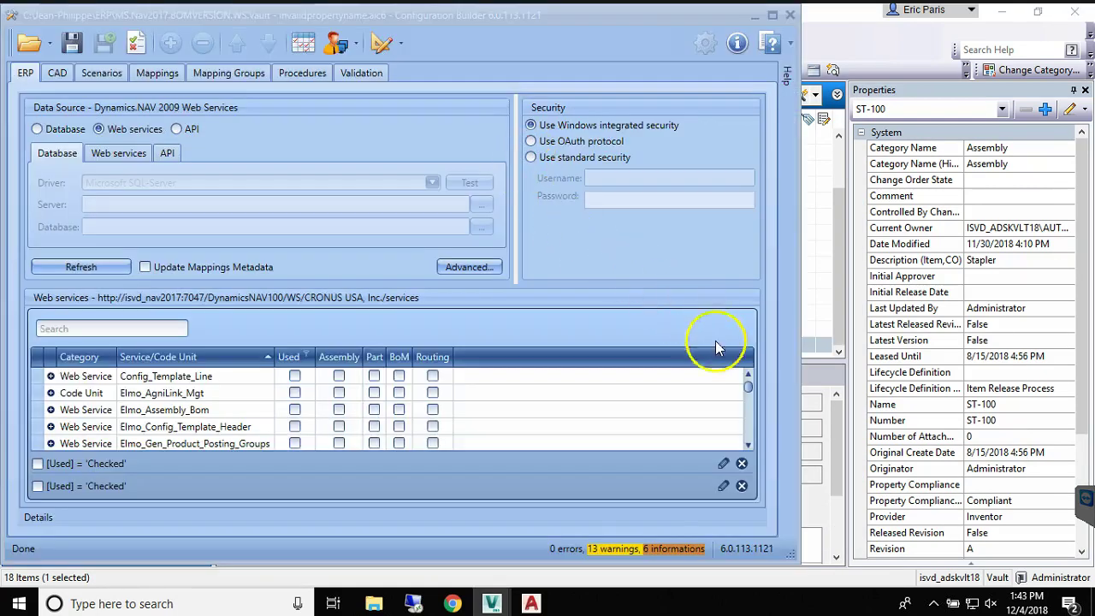
pyautogui.click(789, 15)
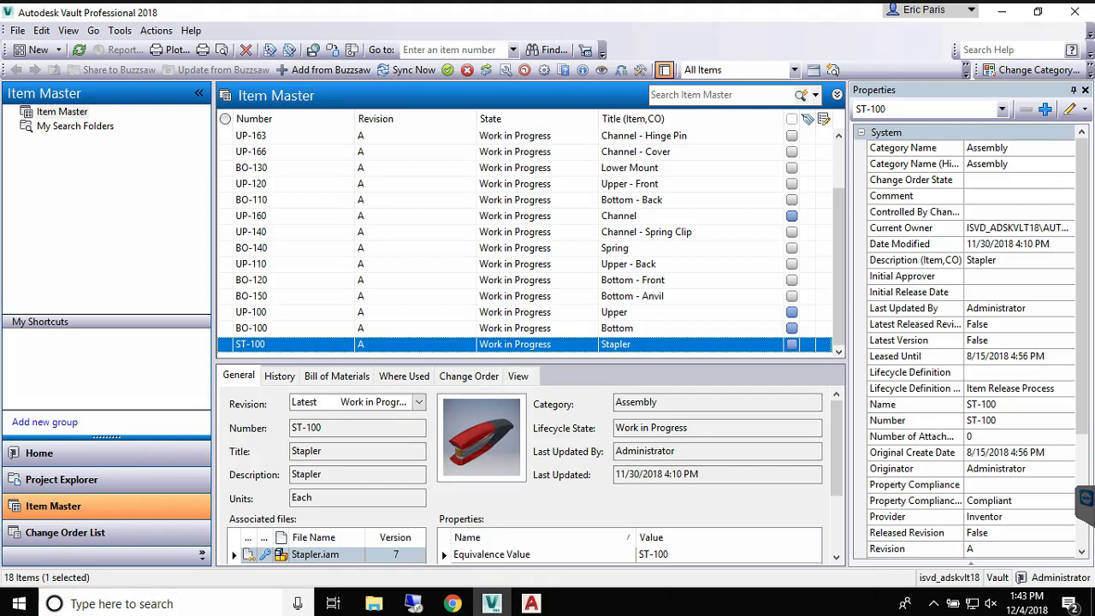
pyautogui.click(485, 70)
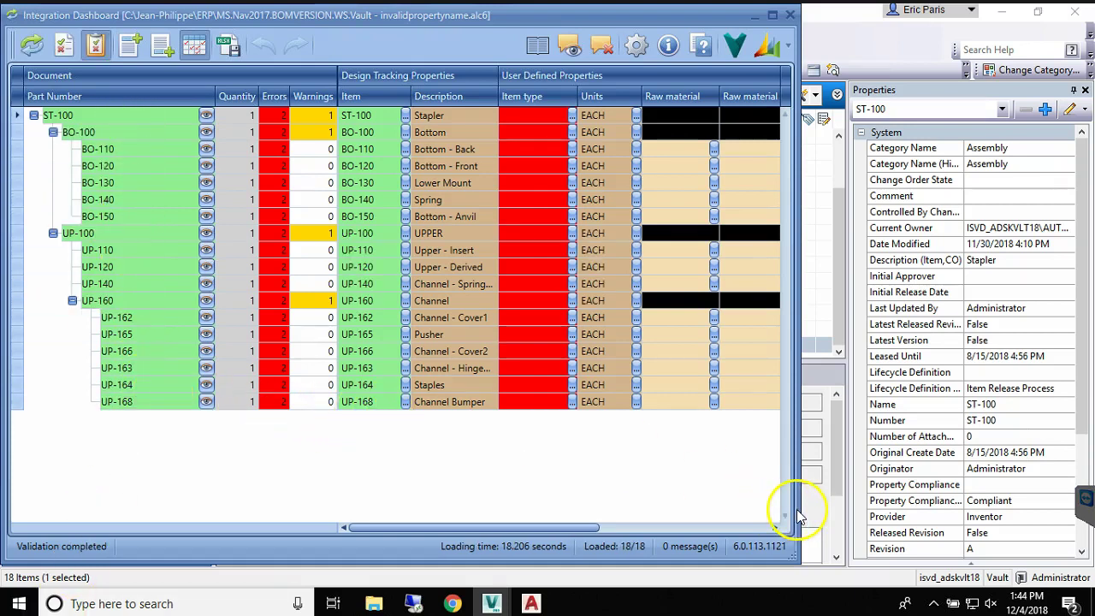
# - Widen the dashboard and set ST-100's Item type to FINISHED
pyautogui.moveTo(798, 504); pyautogui.dragTo(962, 497)
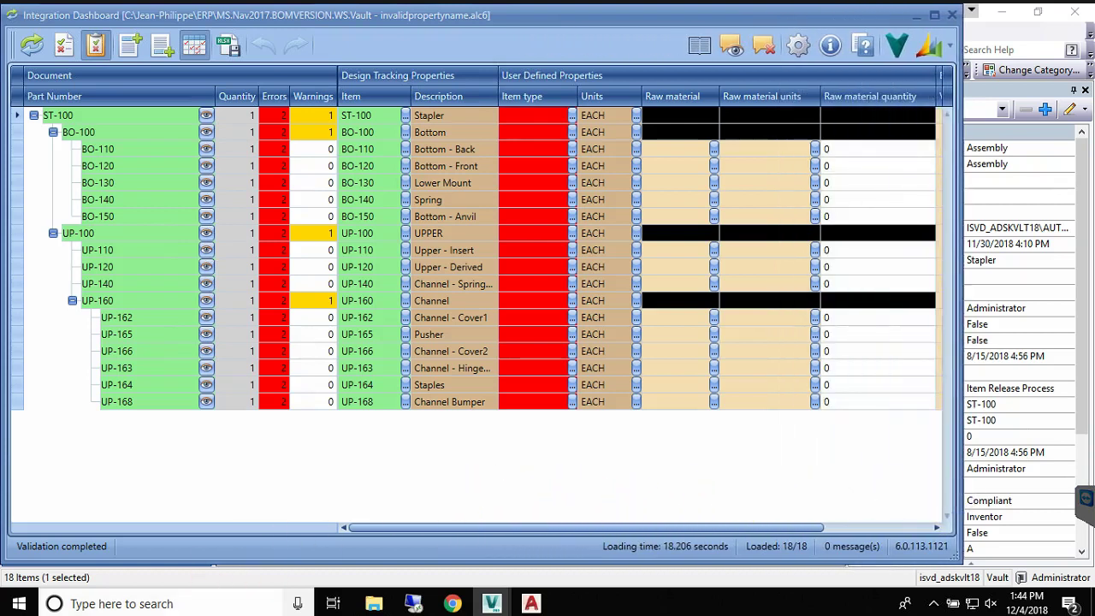
pyautogui.click(572, 117)
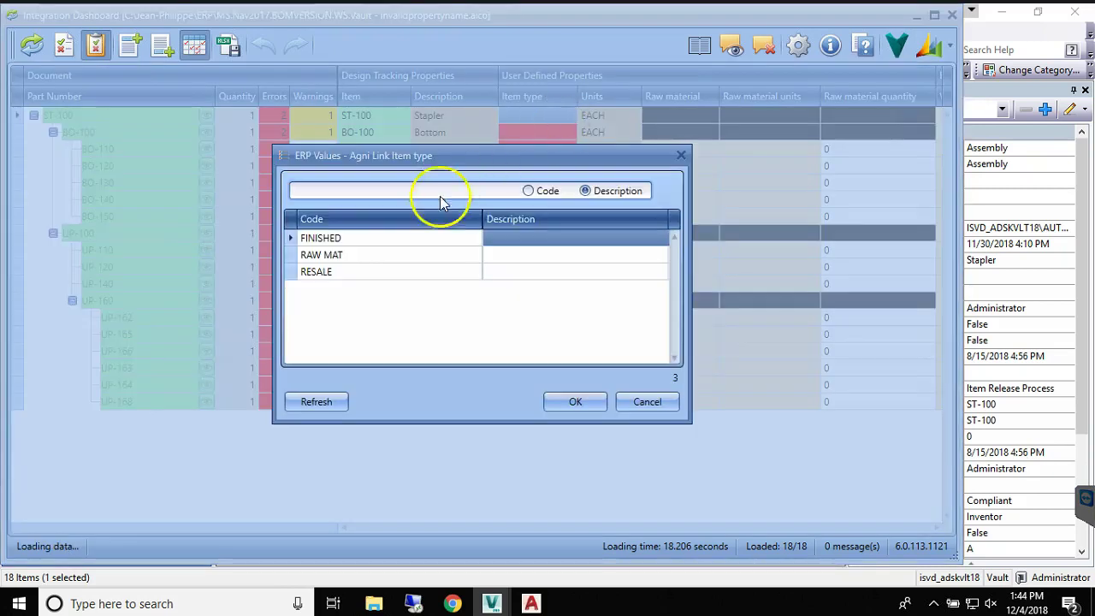
pyautogui.click(362, 237)
pyautogui.click(575, 399)
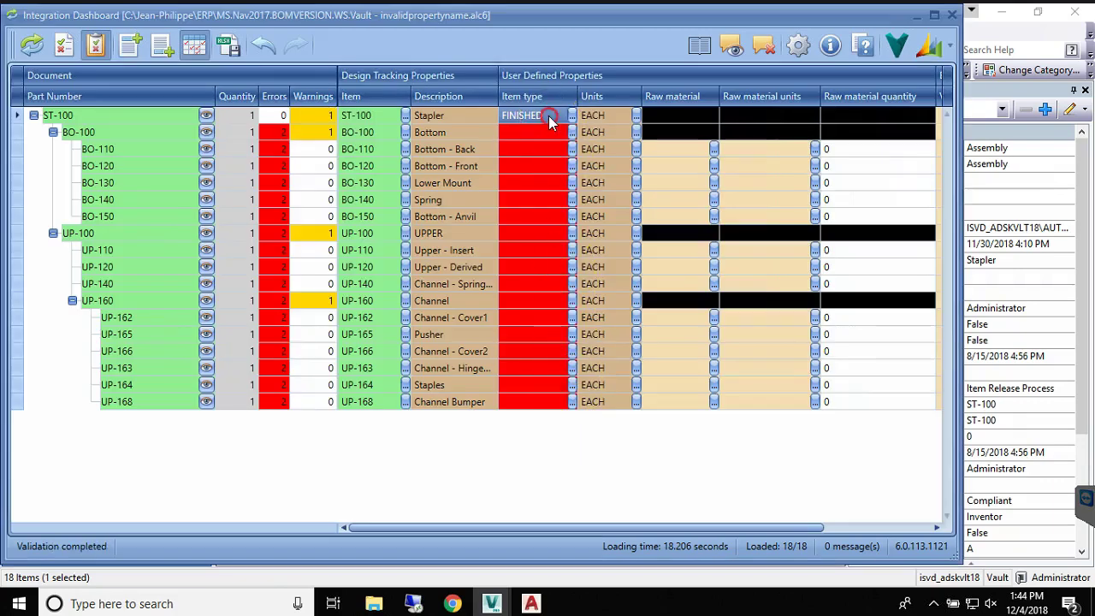
# - Paste FINISHED into Item type for BO-100 through UP-168 and synchronize the BOM despite warnings
pyautogui.rightClick(549, 120)
pyautogui.click(486, 124)
pyautogui.click(529, 132)
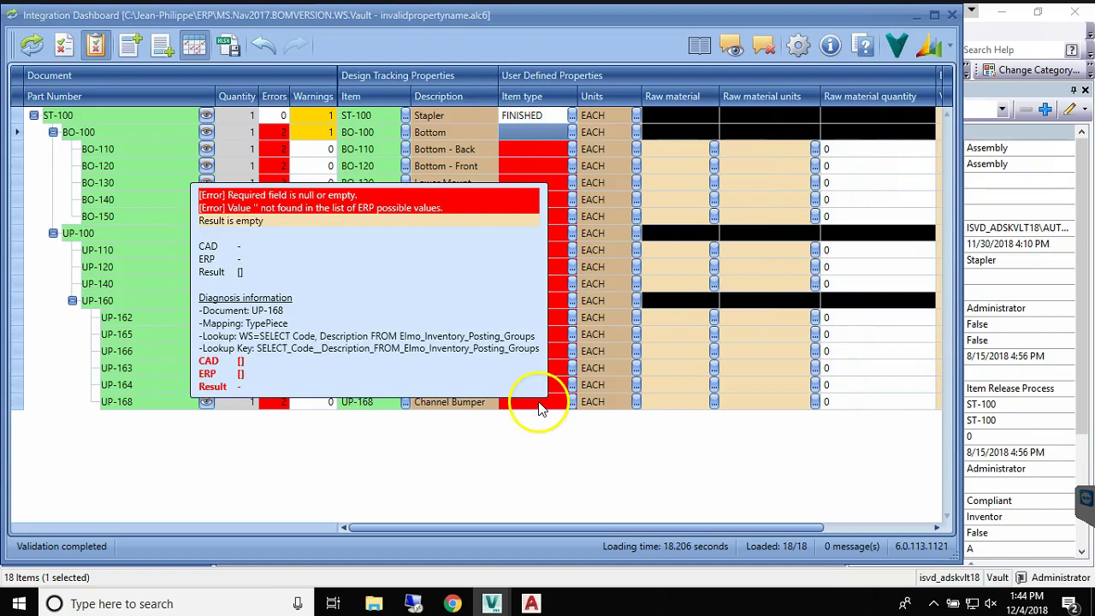
pyautogui.keyDown('shift'); pyautogui.click(539, 404); pyautogui.keyUp('shift')
pyautogui.rightClick(539, 404)
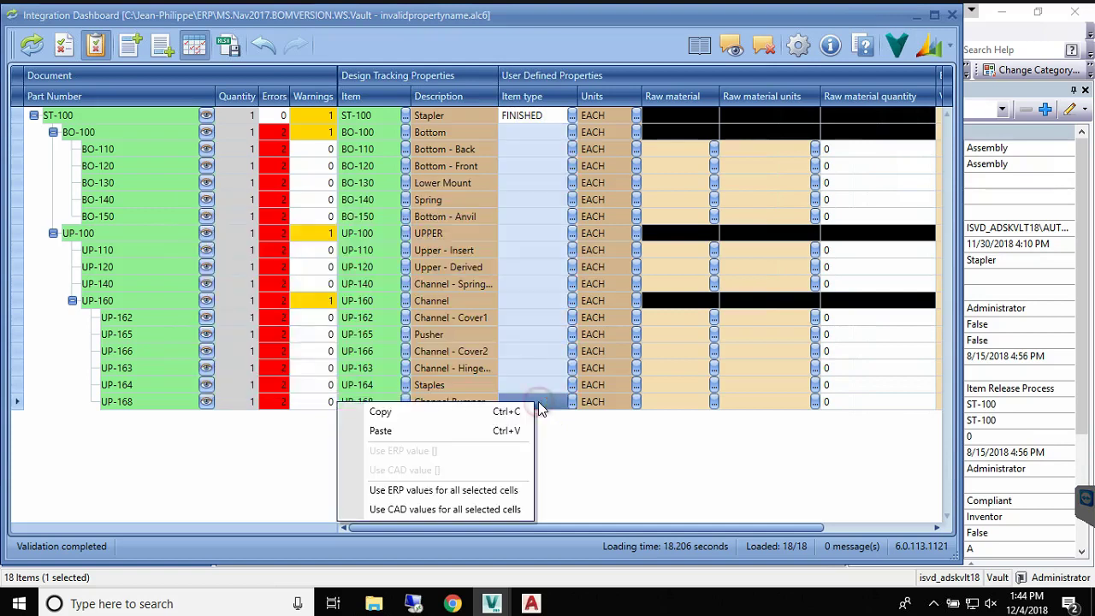
pyautogui.click(477, 431)
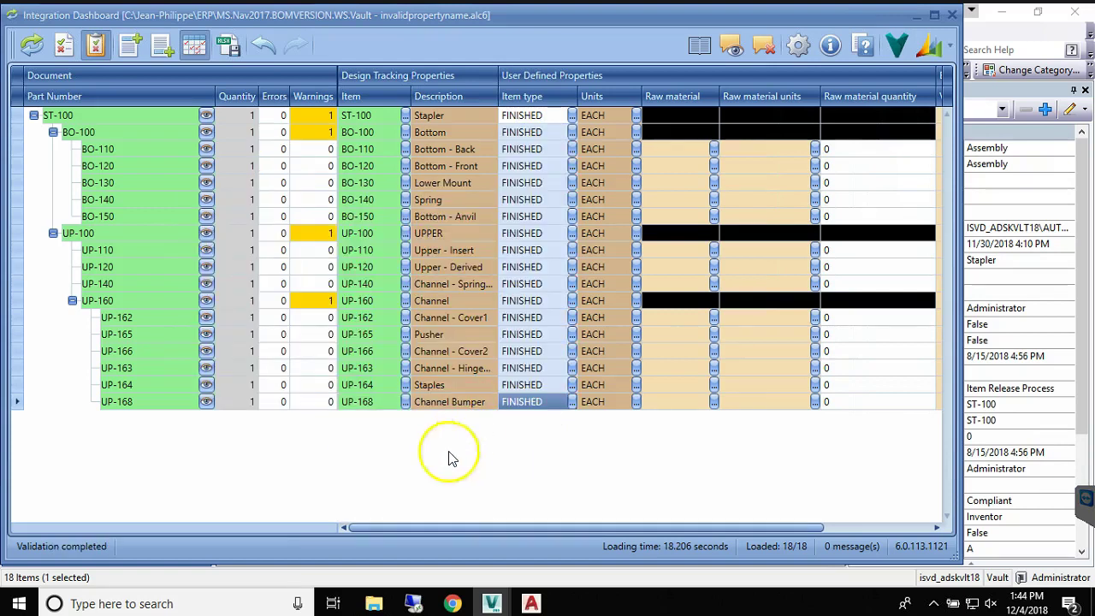
pyautogui.click(33, 45)
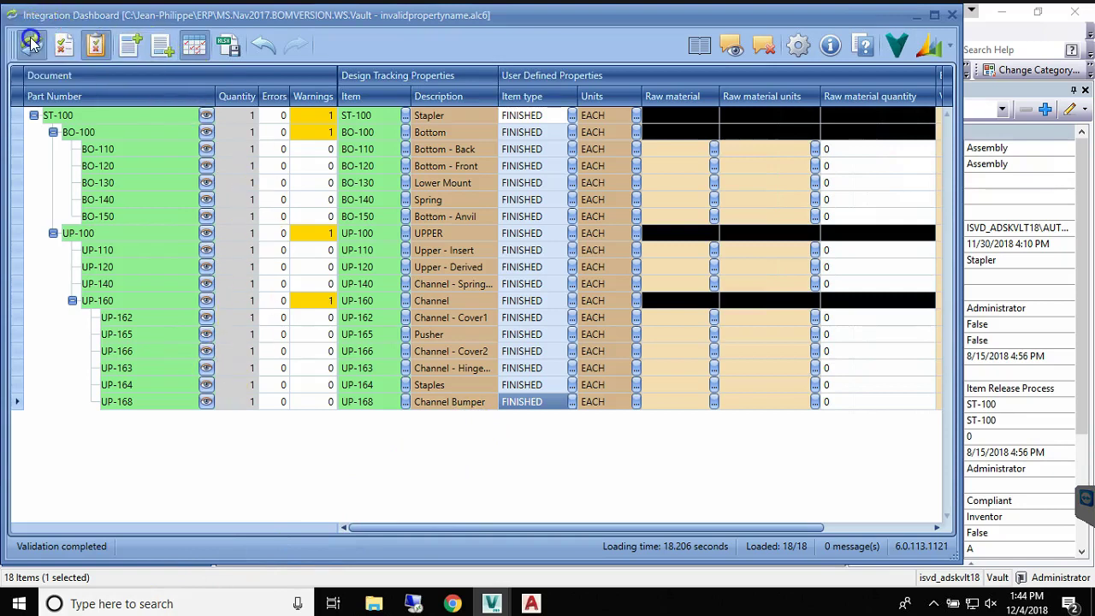
pyautogui.click(659, 344)
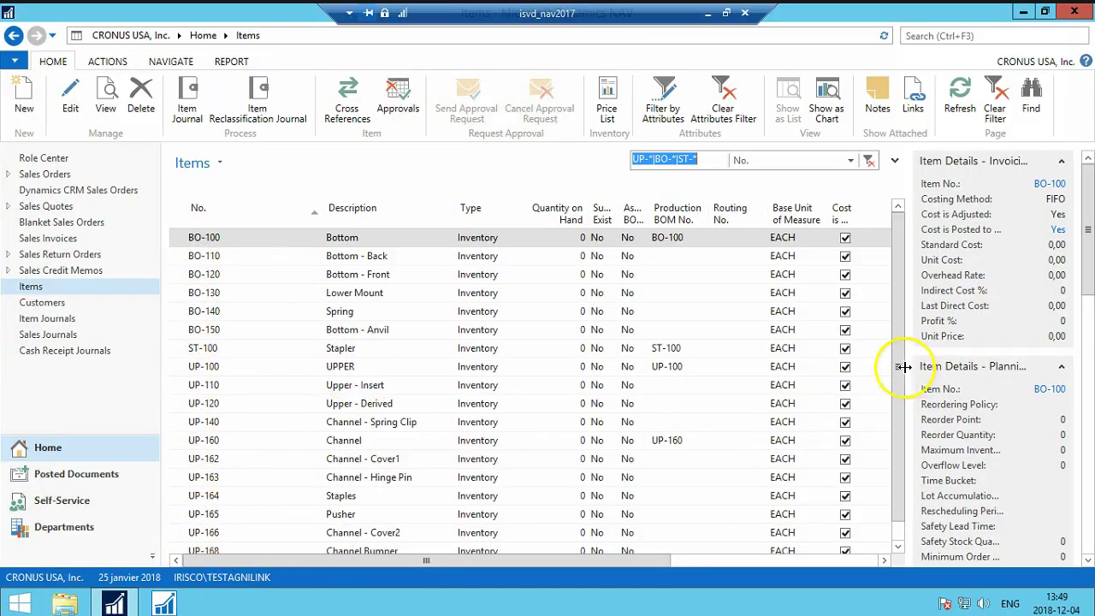
# - Change item ST-100's Description in Dynamics NAV from 'Stapler' to 'Prototype Stapler'
pyautogui.moveTo(908, 358)
pyautogui.mouseDown()
pyautogui.moveTo(903, 395)
pyautogui.moveTo(907, 354)
pyautogui.mouseUp()
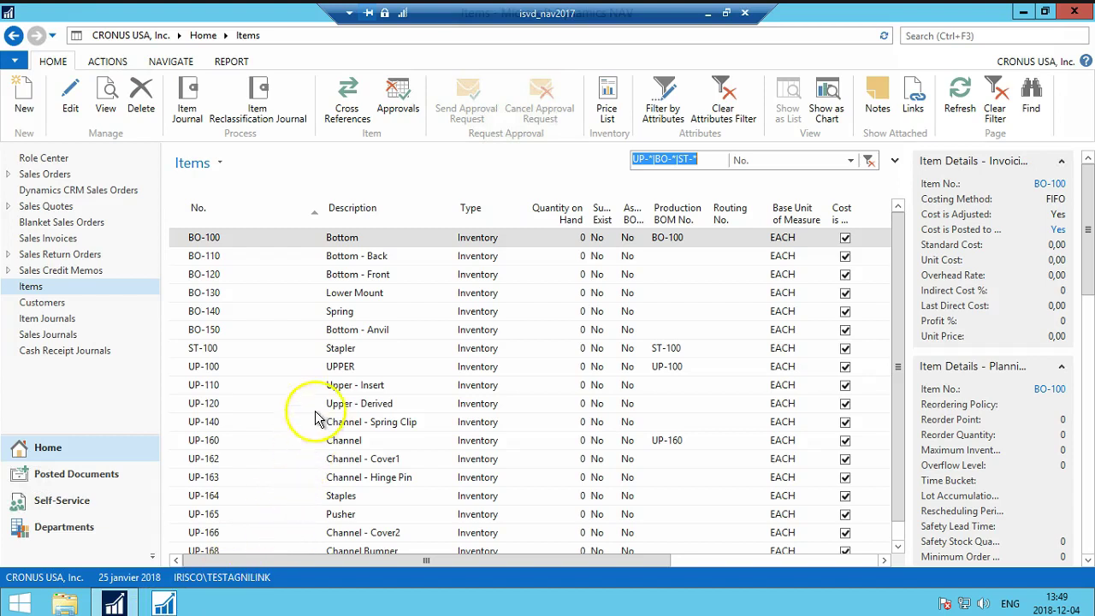
pyautogui.click(351, 351)
pyautogui.rightClick(350, 351)
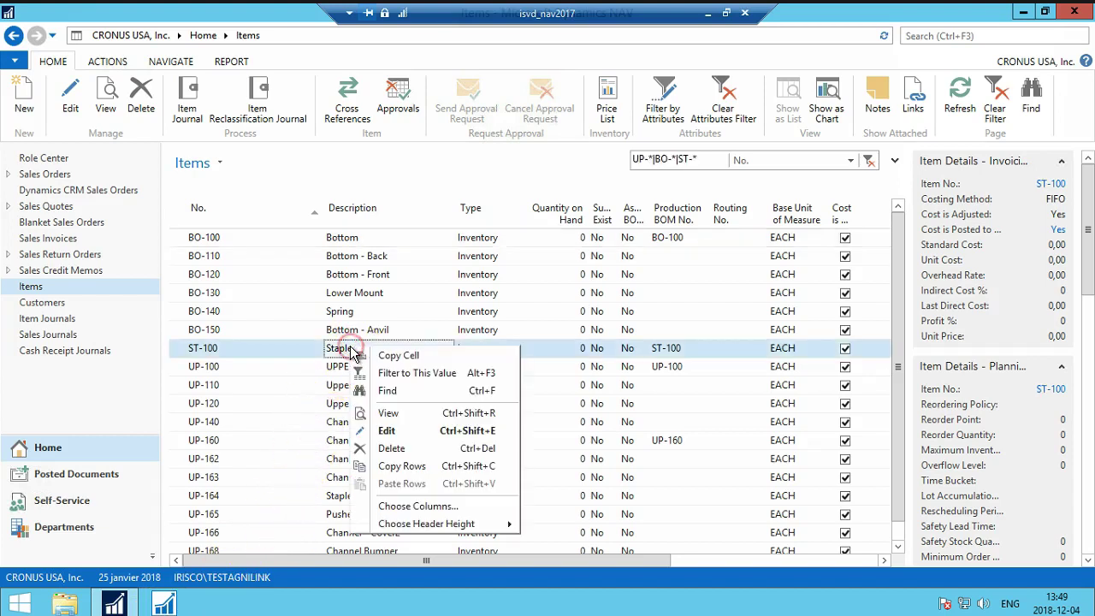
pyautogui.click(386, 432)
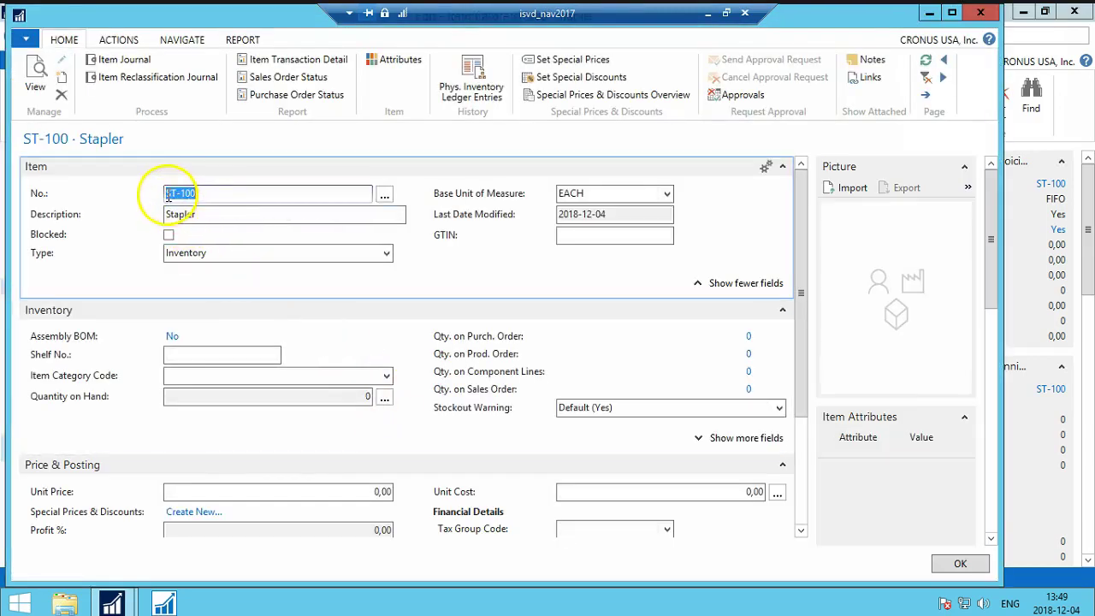
pyautogui.click(169, 213)
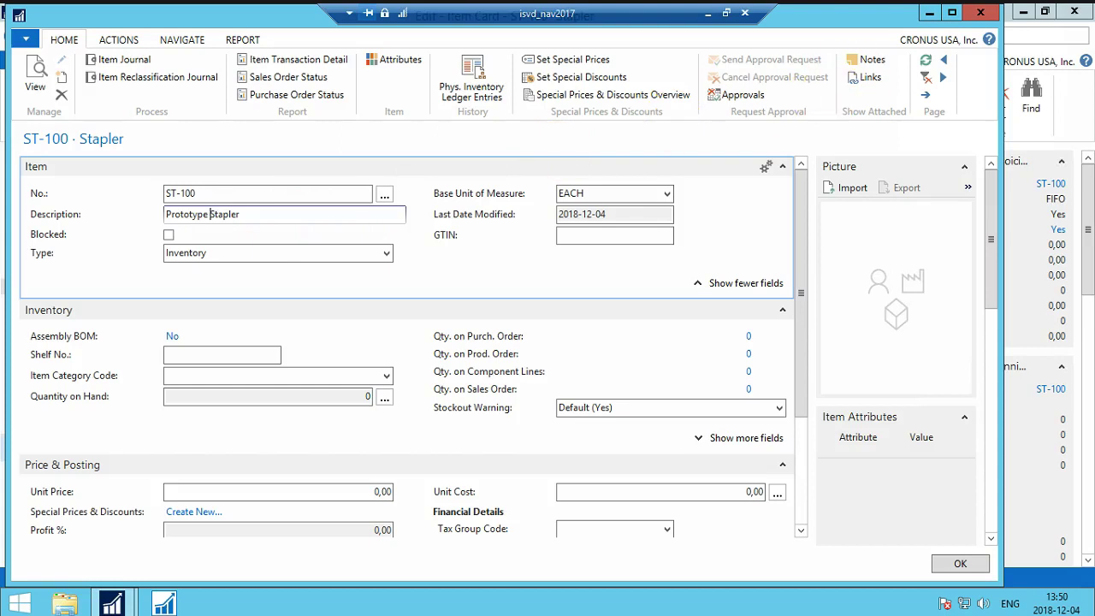
pyautogui.moveTo(844, 19); pyautogui.dragTo(738, 28)
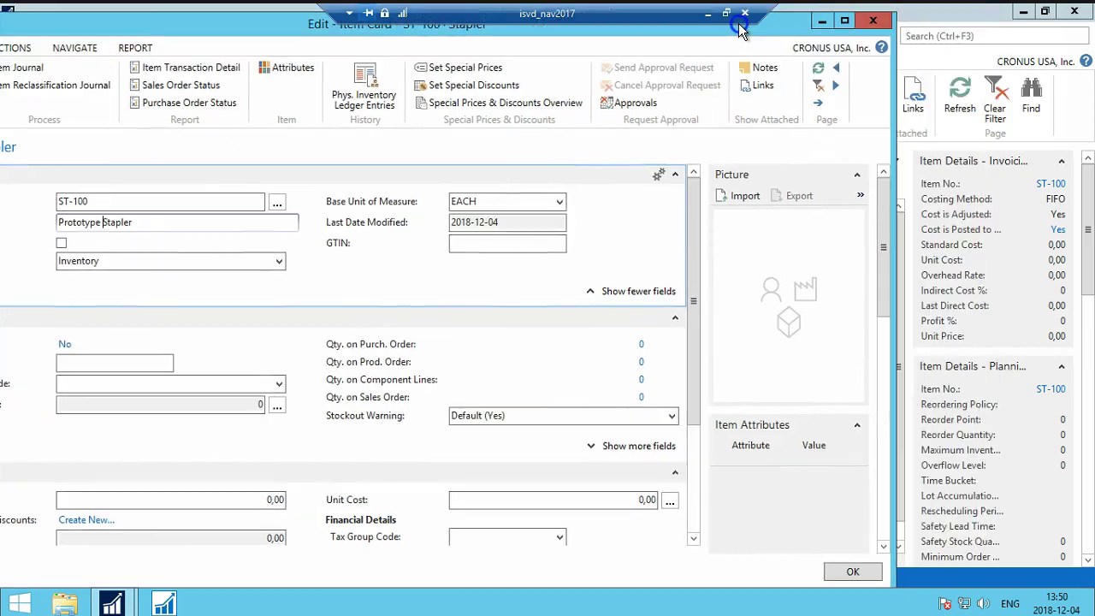
pyautogui.click(869, 21)
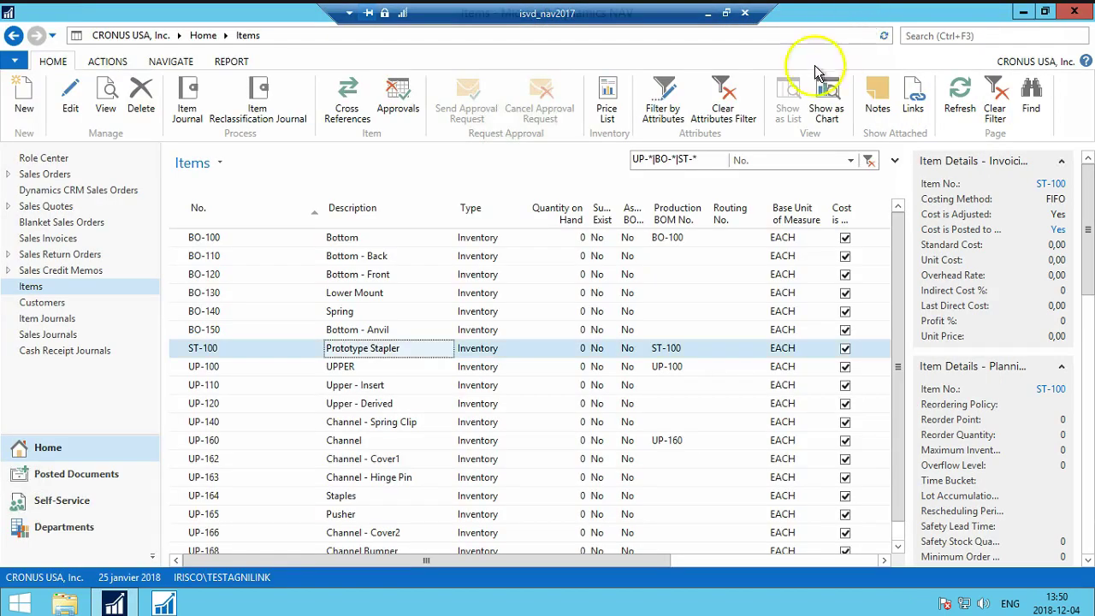
# - Relaunch the Integration Dashboard for ST-100 from Vault and bring it to the front
pyautogui.moveTo(114, 603)
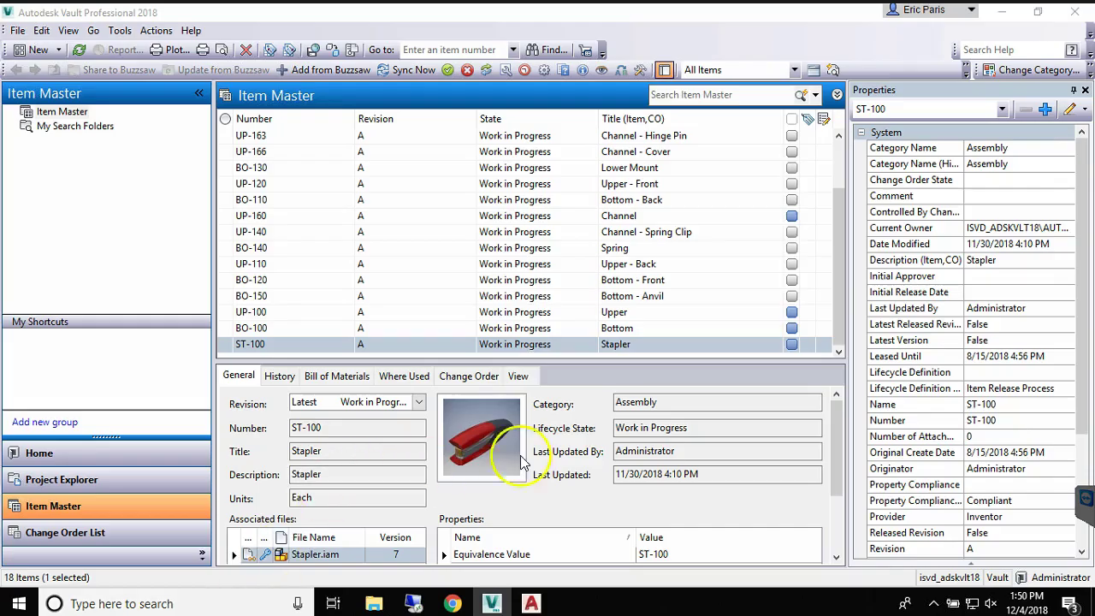
pyautogui.click(486, 70)
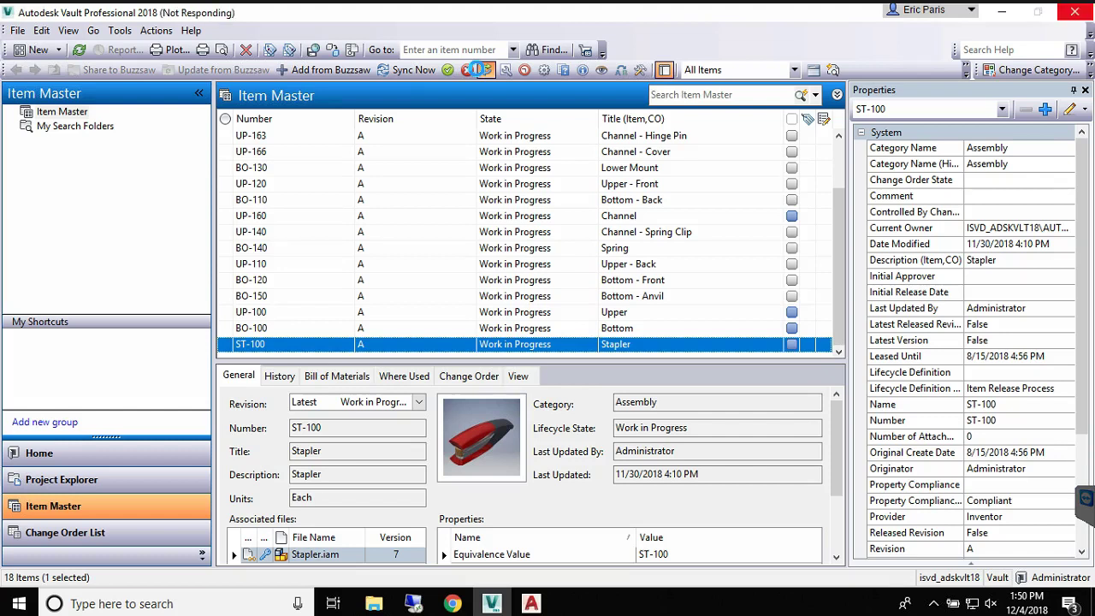
pyautogui.moveTo(492, 604)
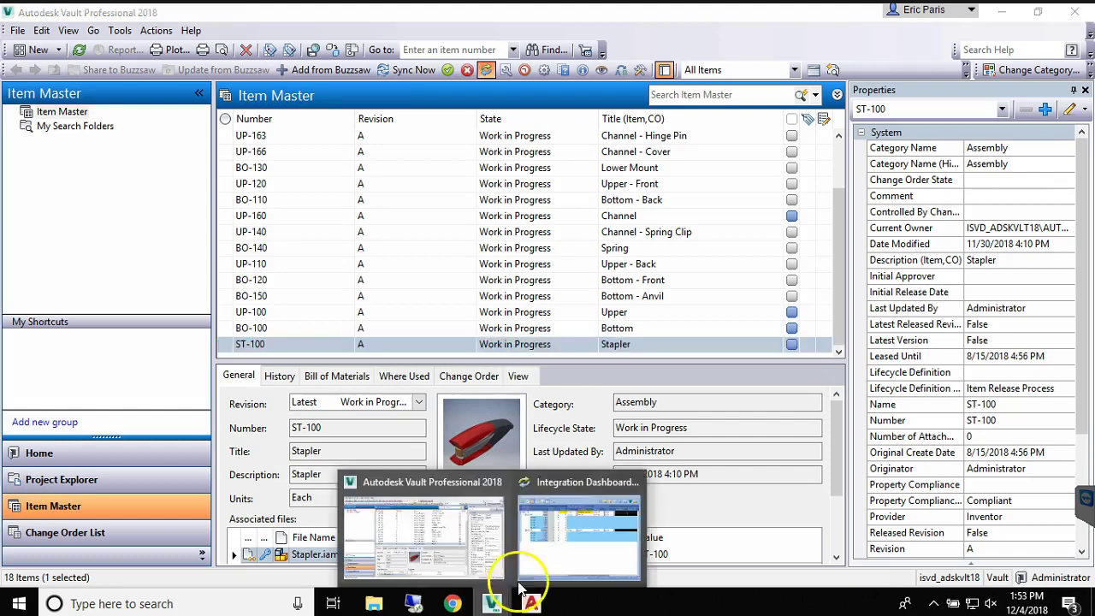
pyautogui.click(557, 541)
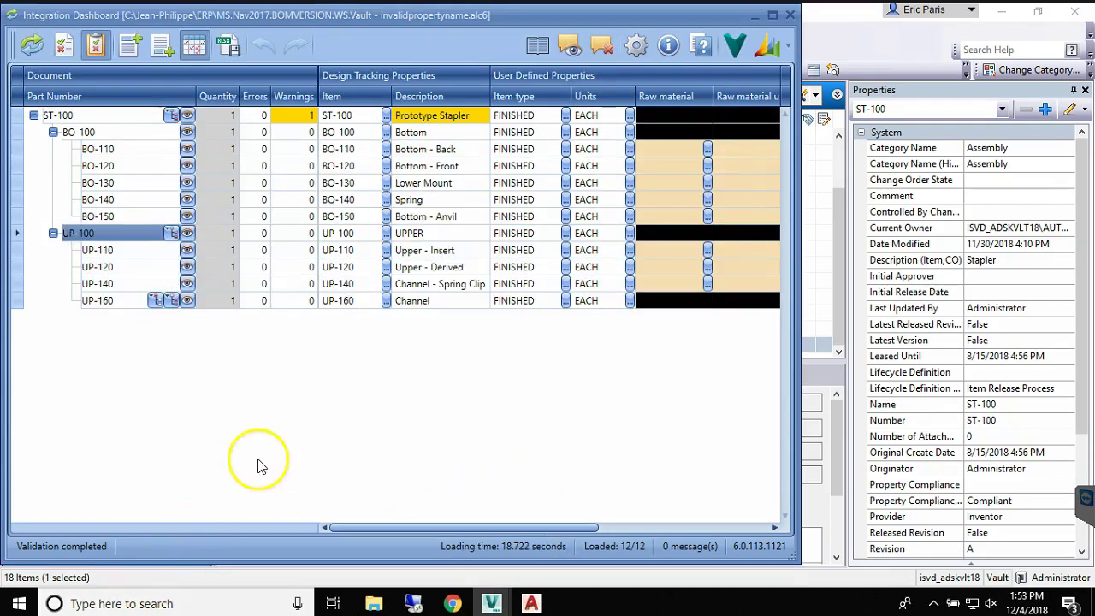
# - Set ST-100's Description to the CAD value 'Stapler', replacing 'Prototype Stapler'
pyautogui.moveTo(421, 118)
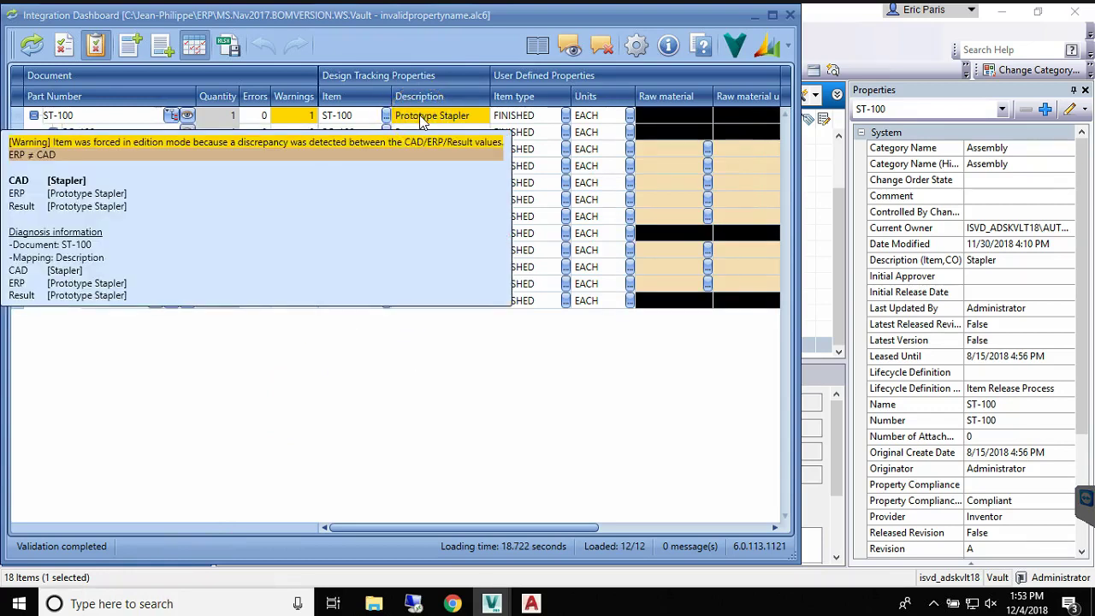
pyautogui.rightClick(421, 118)
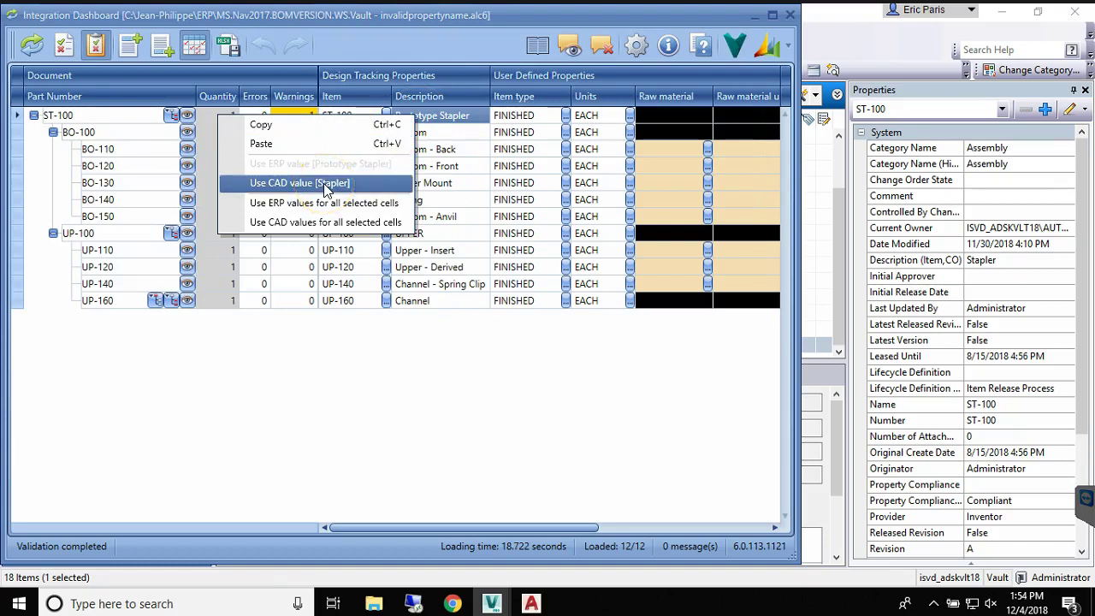
pyautogui.click(326, 190)
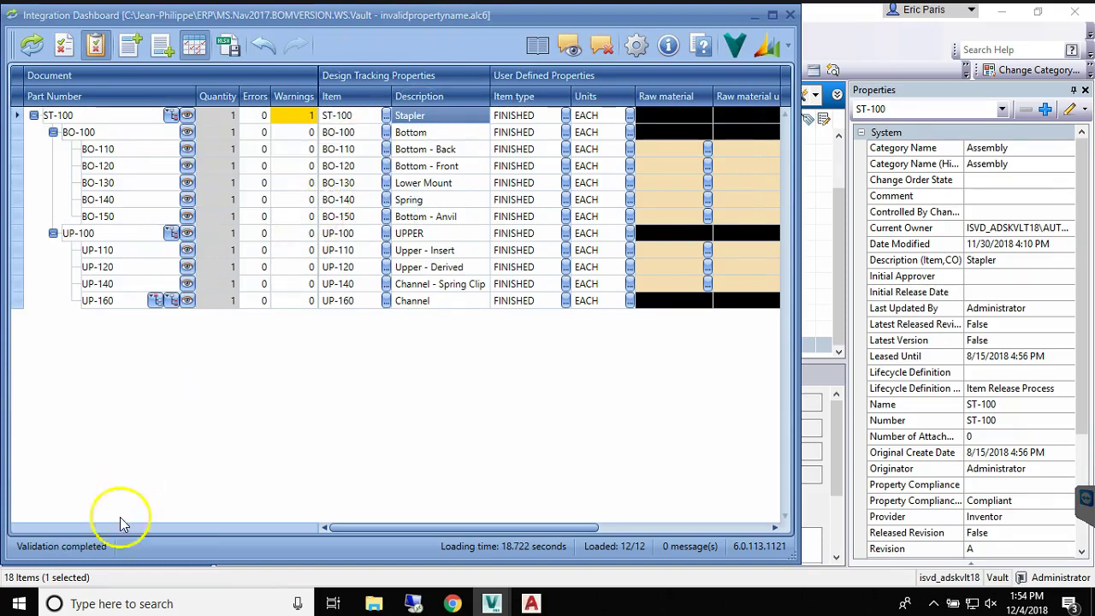
# - Save and synchronize the corrected Stapler BOM to the ERP
pyautogui.click(31, 44)
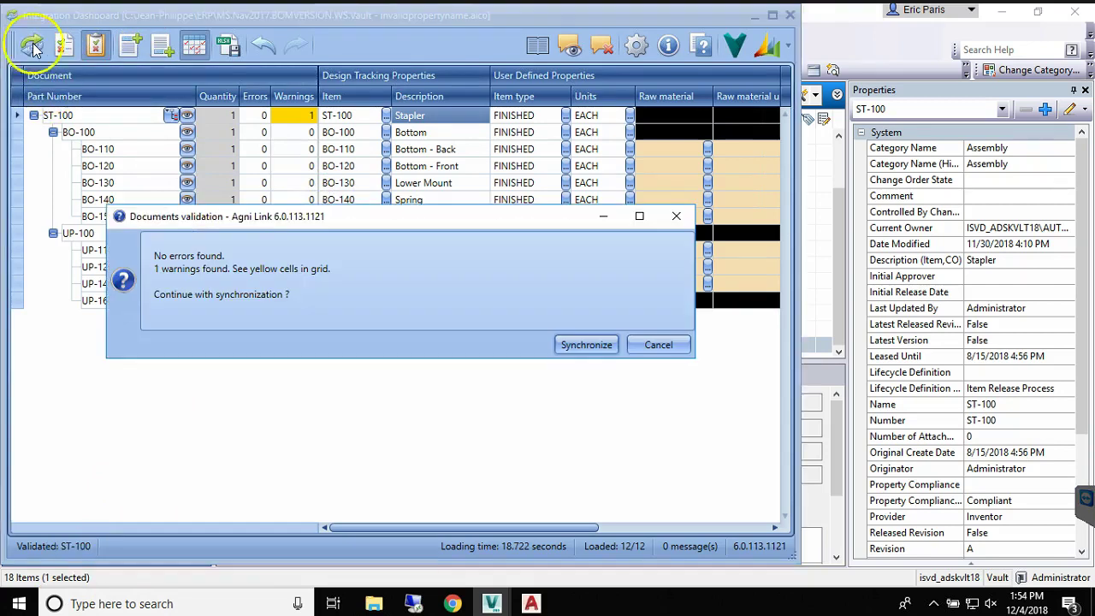
pyautogui.click(585, 343)
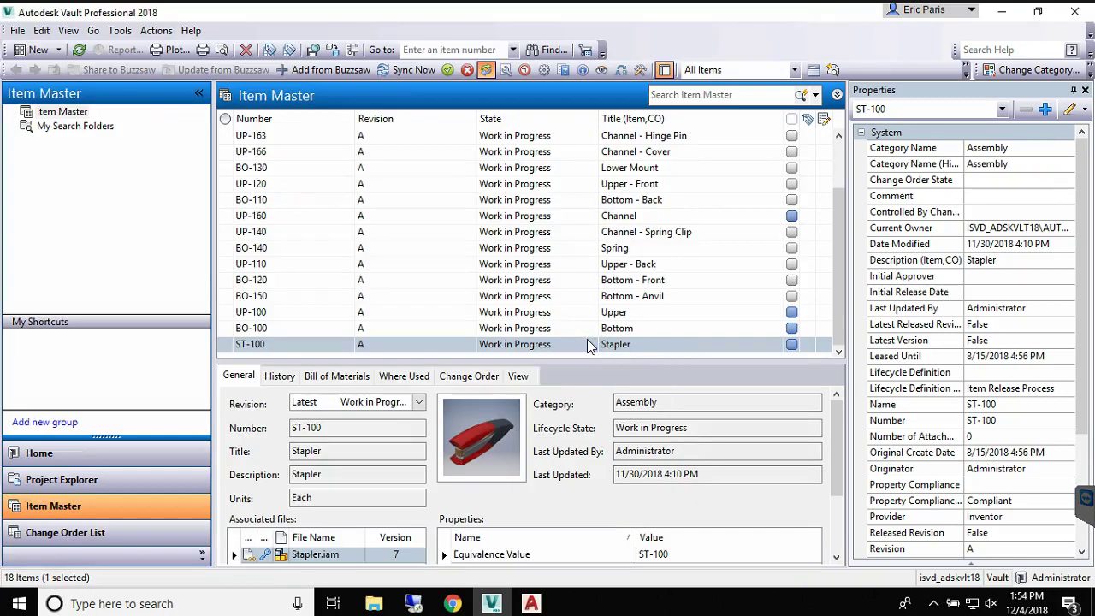